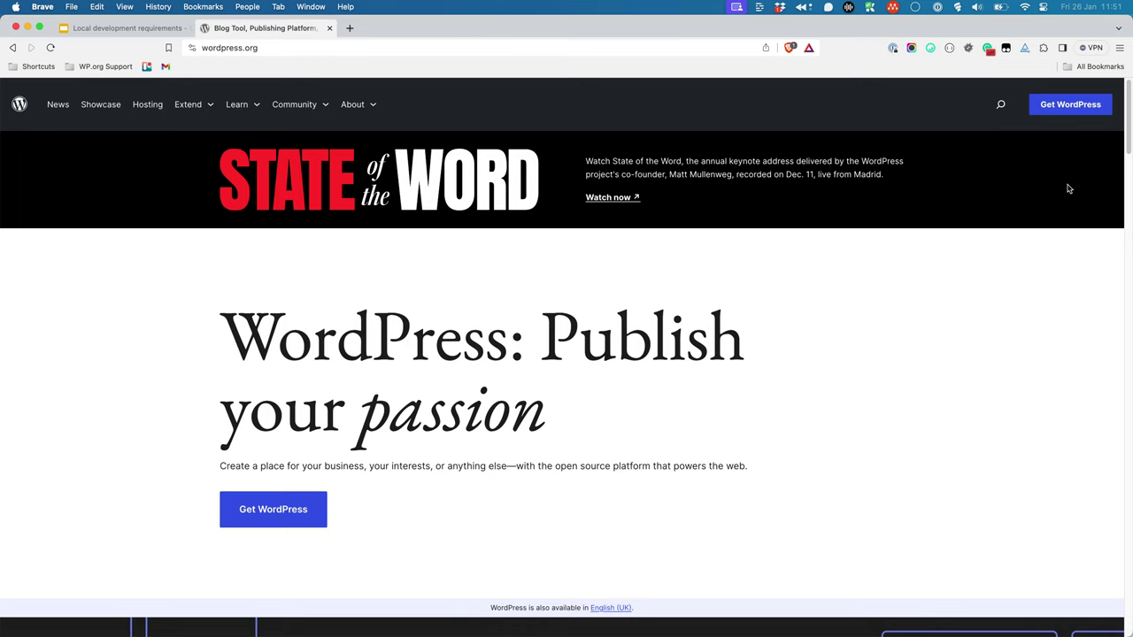
Download the WordPress 6.4.2 zip from WordPress.org and save it to Downloads.
{"action": "left_click", "coordinate": [1073, 108]}
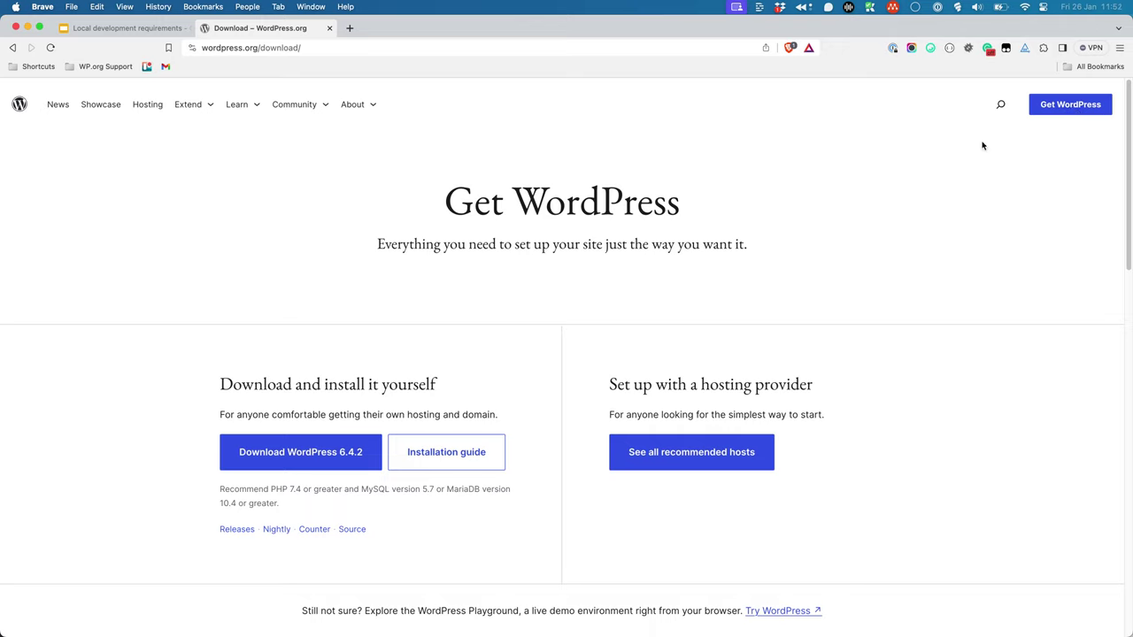
{"action": "left_click", "coordinate": [308, 459]}
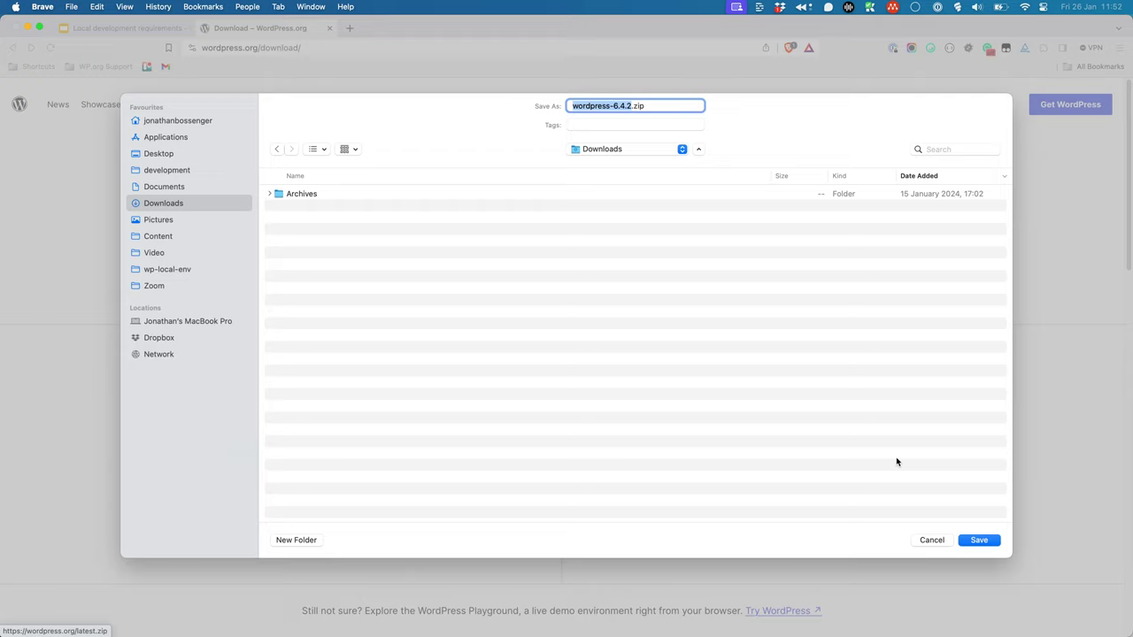
{"action": "left_click", "coordinate": [978, 542]}
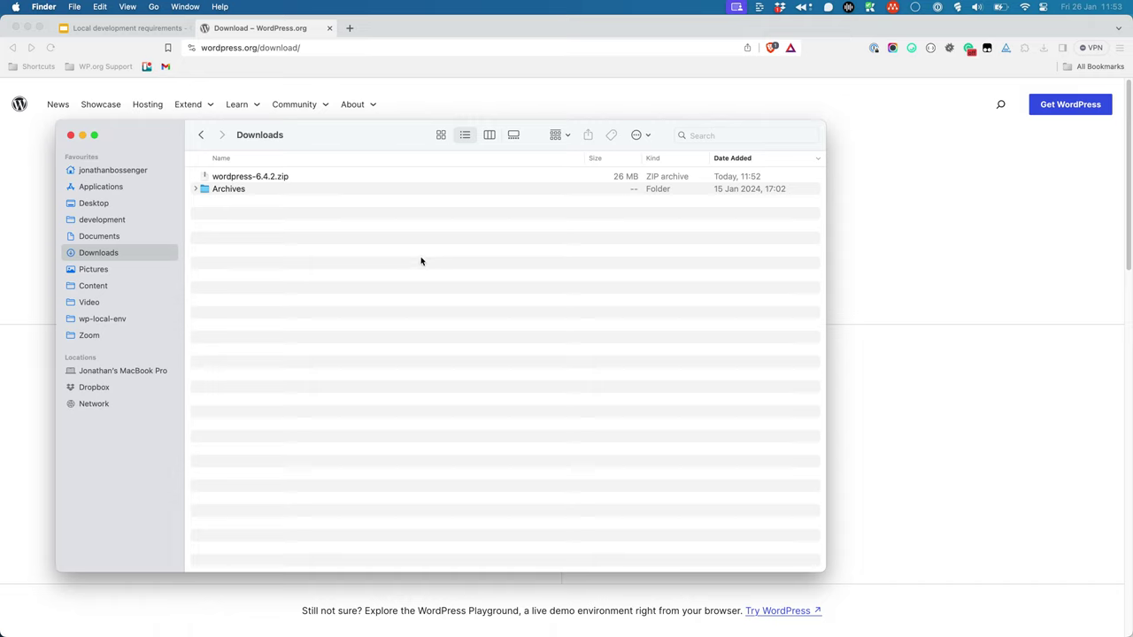
Extract wordpress-6.4.2.zip in Downloads and open the resulting wordpress folder.
{"action": "left_click", "coordinate": [270, 179]}
{"action": "double_click", "coordinate": [270, 179]}
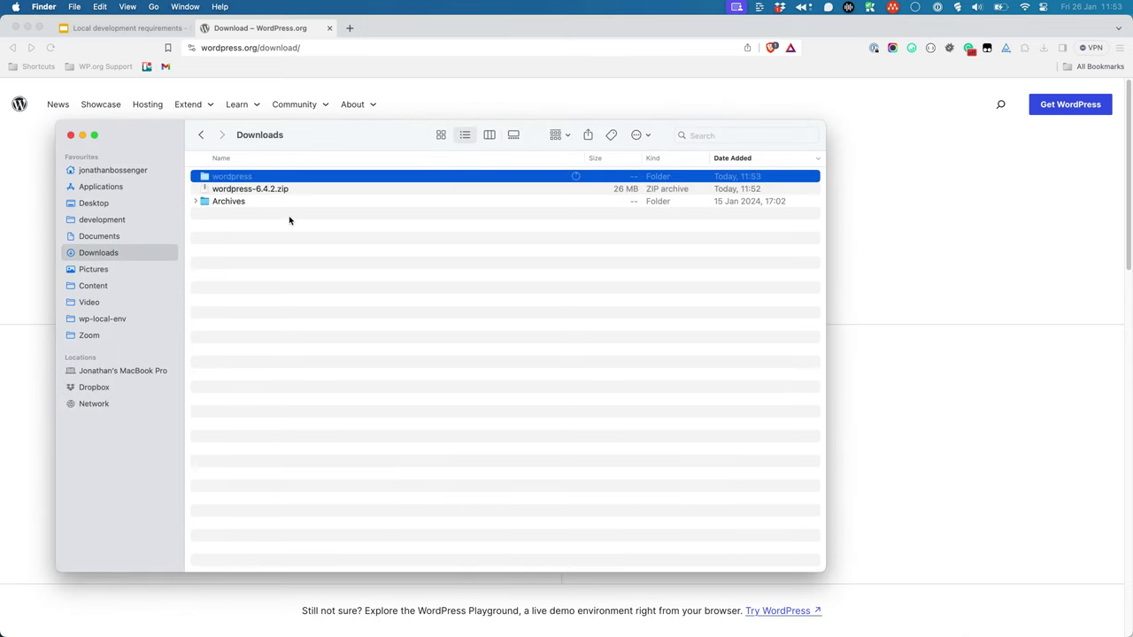
{"action": "left_click", "coordinate": [288, 220]}
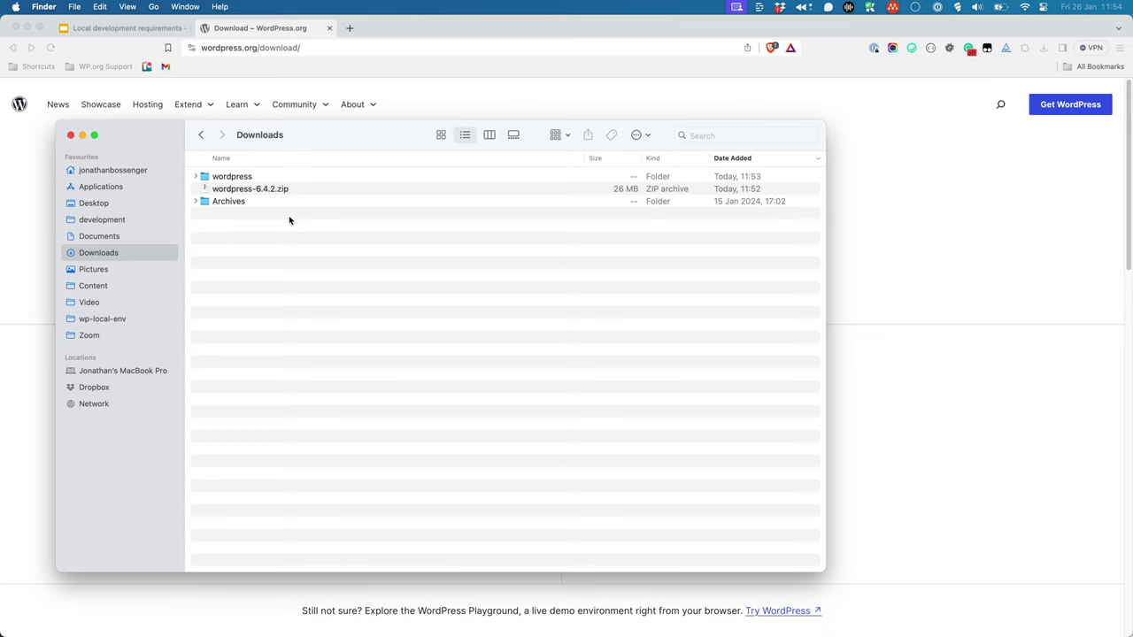
{"action": "double_click", "coordinate": [242, 179]}
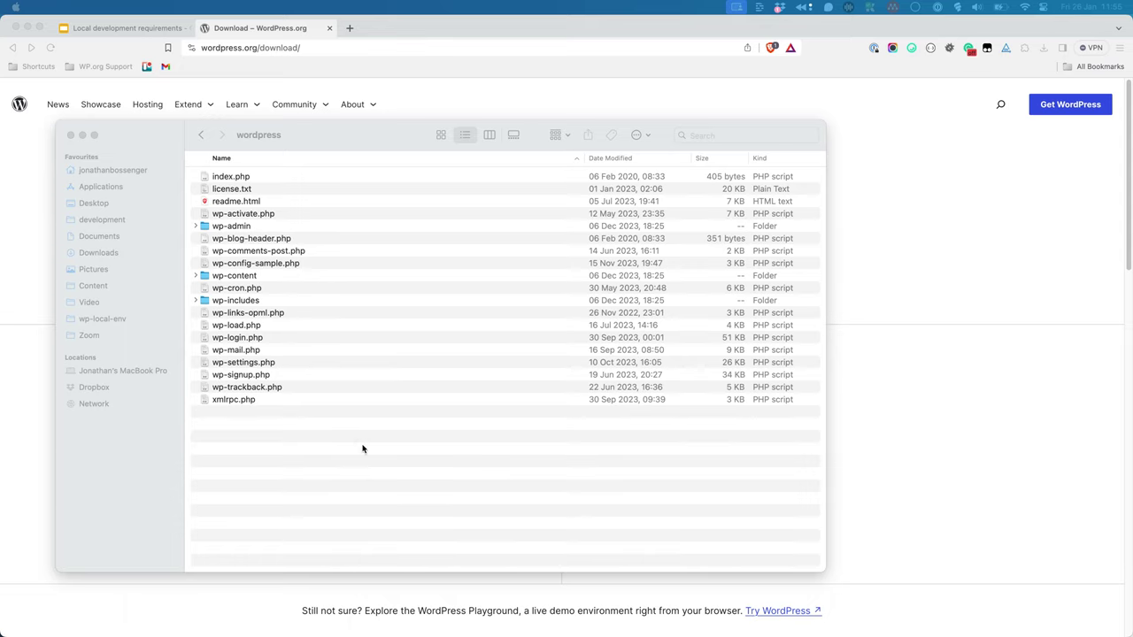
{"action": "left_click", "coordinate": [362, 449]}
Copy every WordPress core file and paste them into wp-local-env/sites/learn.
{"action": "key", "text": "super+a"}
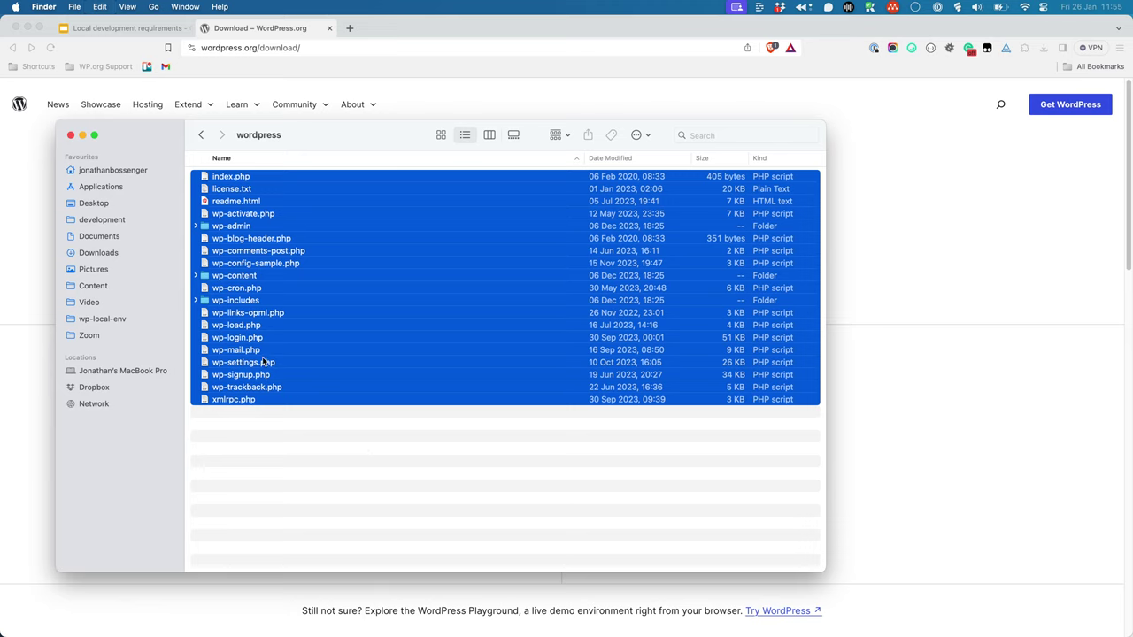
{"action": "right_click", "coordinate": [264, 358]}
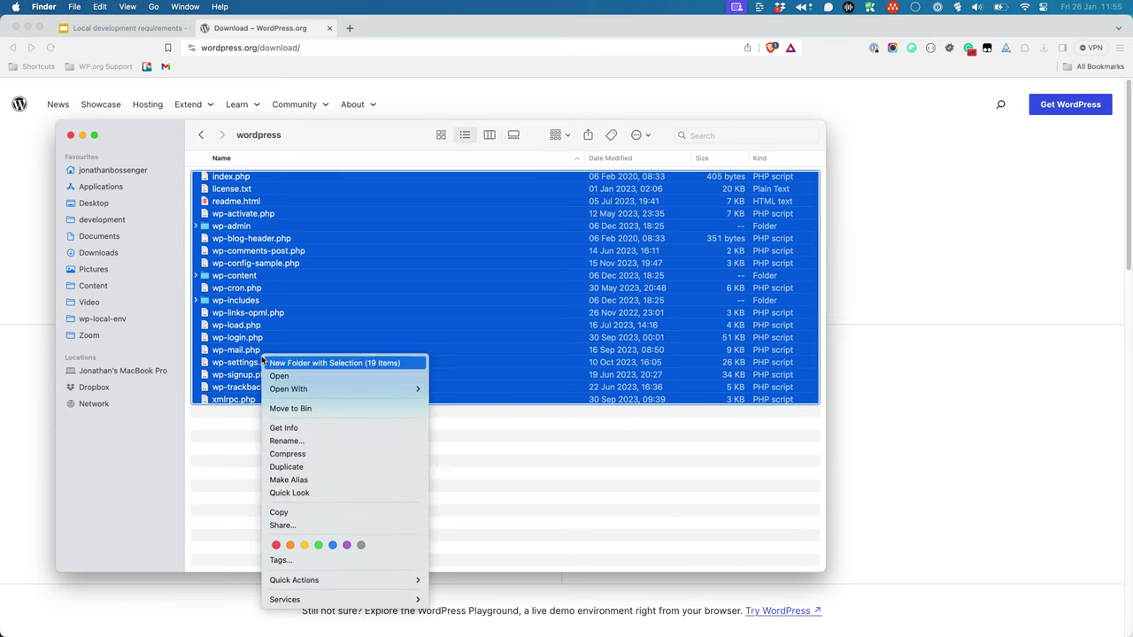
{"action": "left_click", "coordinate": [301, 512]}
{"action": "left_click", "coordinate": [112, 320]}
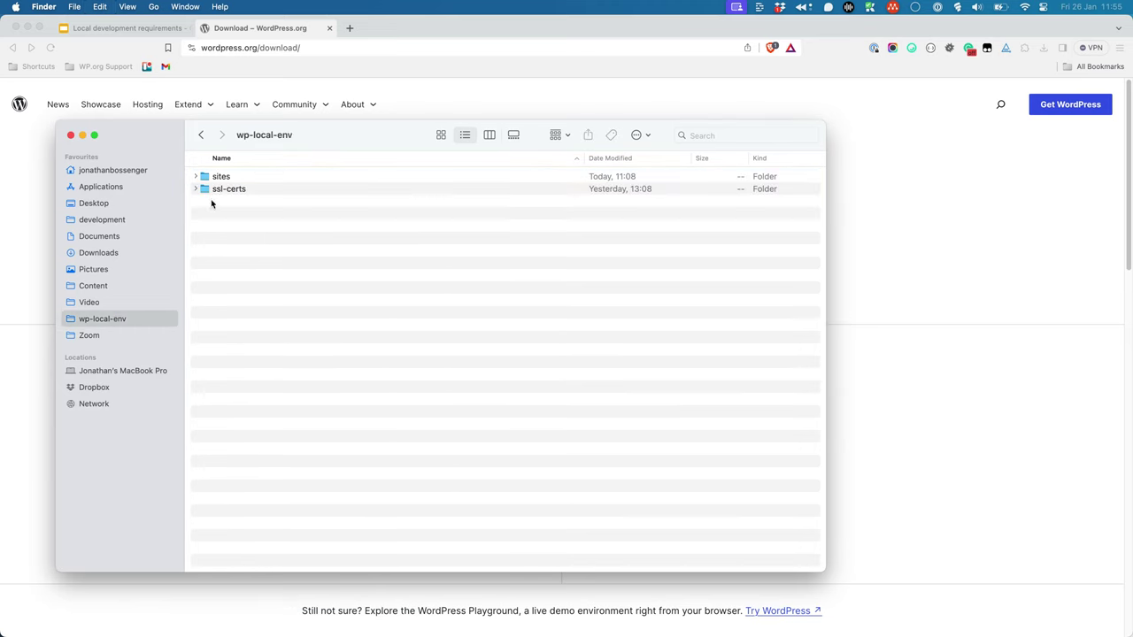
{"action": "double_click", "coordinate": [217, 187]}
{"action": "double_click", "coordinate": [218, 181]}
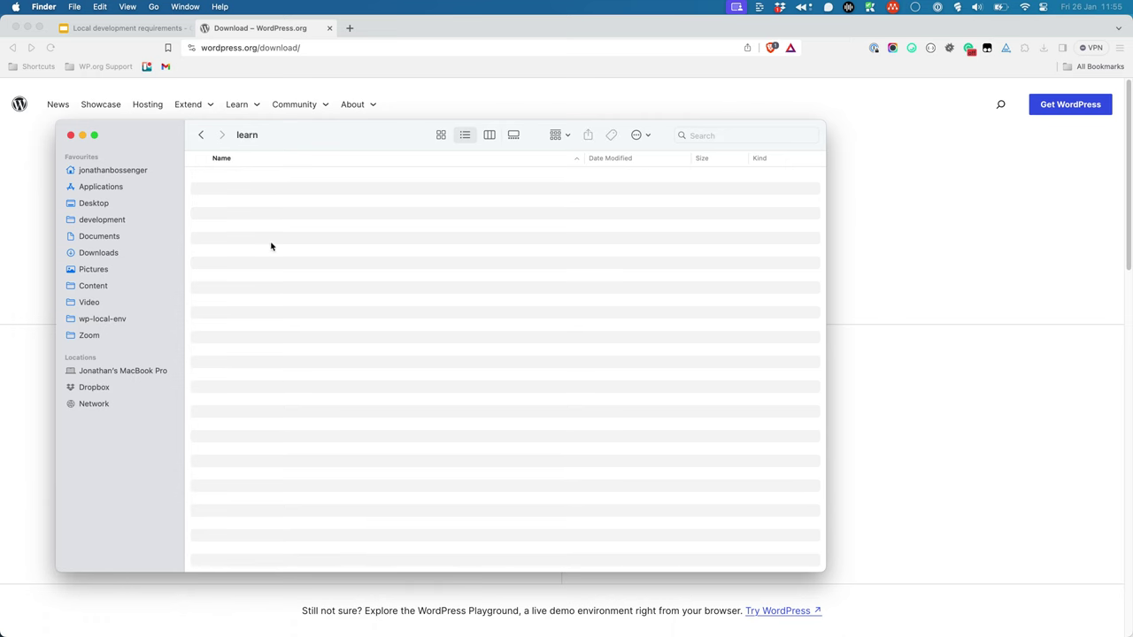
{"action": "key", "text": "super+v"}
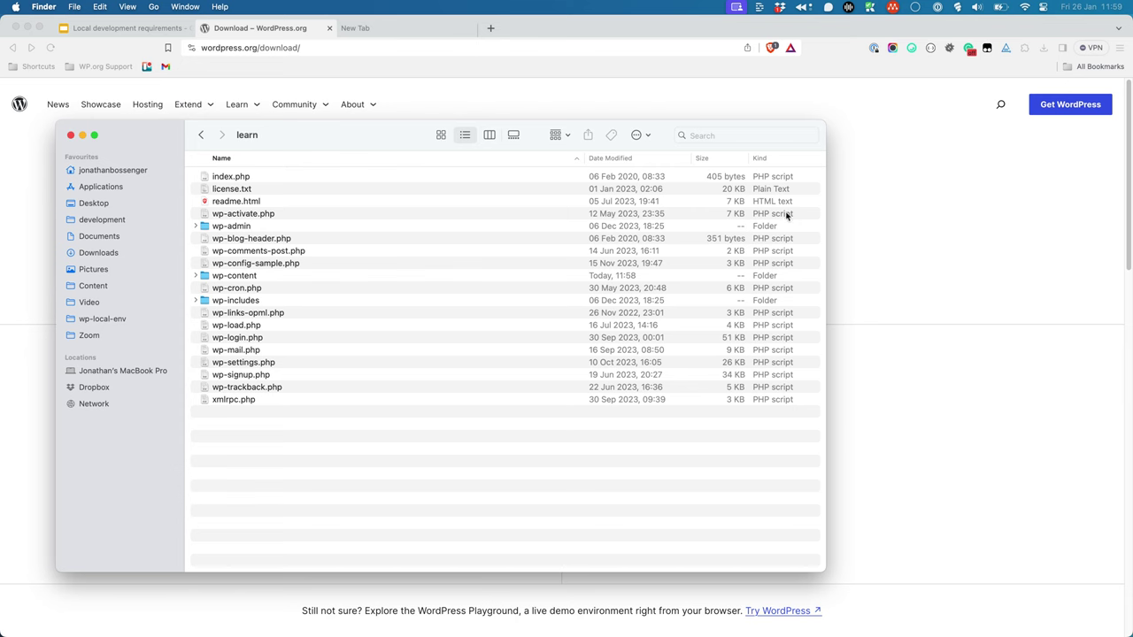
{"action": "left_click", "coordinate": [416, 33]}
Load learn.test, continue in English (United States), and proceed to the database details form.
{"action": "left_click", "coordinate": [413, 42]}
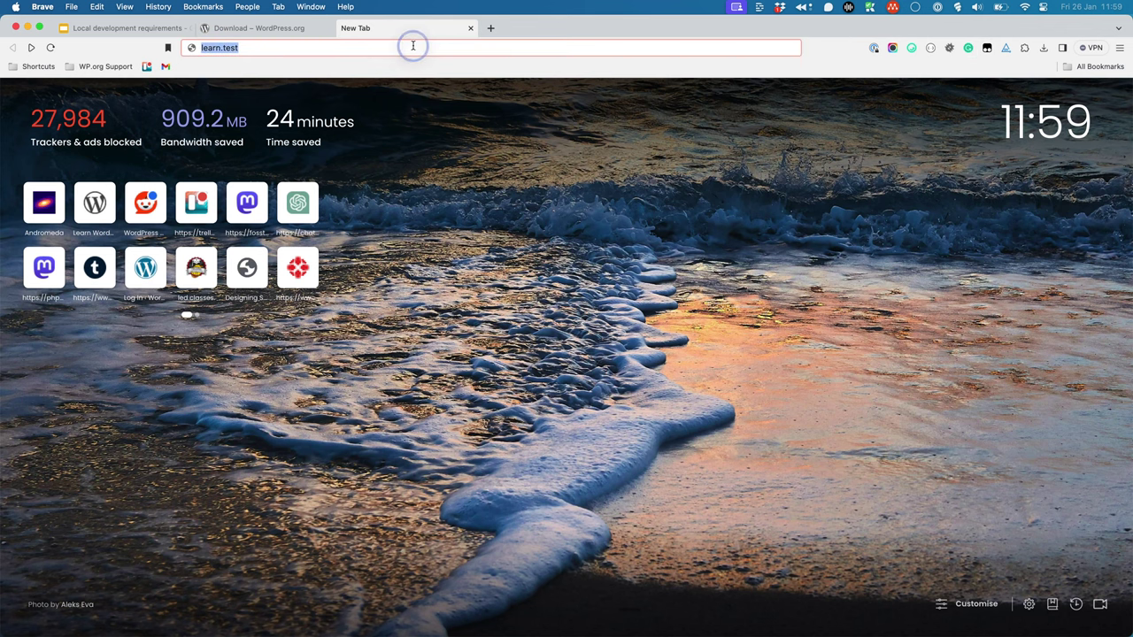
{"action": "key", "text": "Return"}
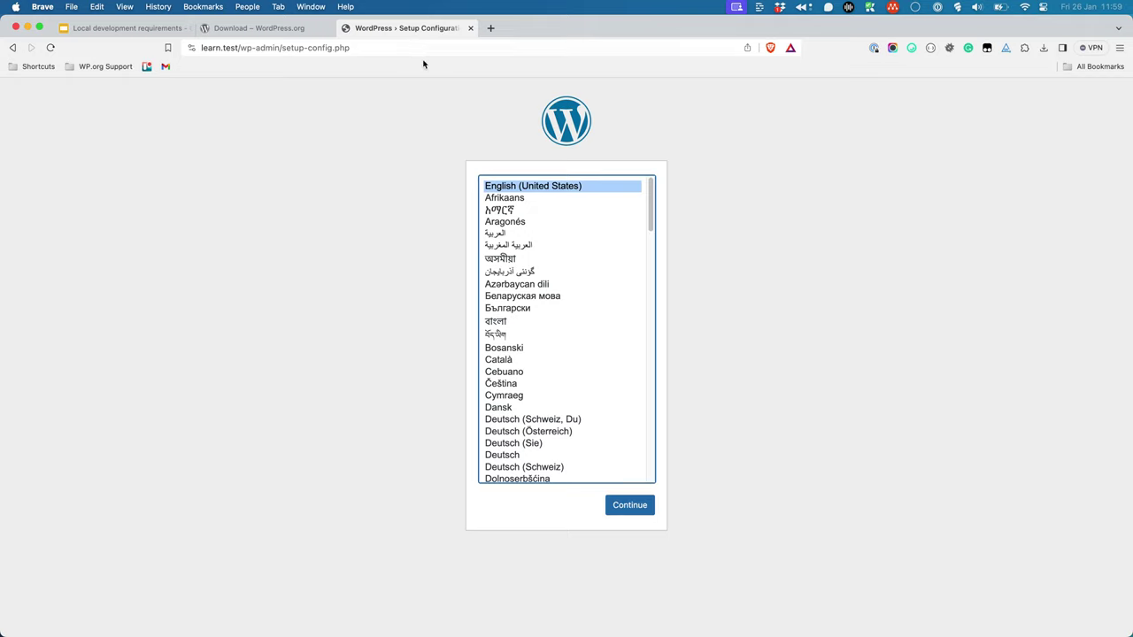
{"action": "left_click", "coordinate": [629, 504]}
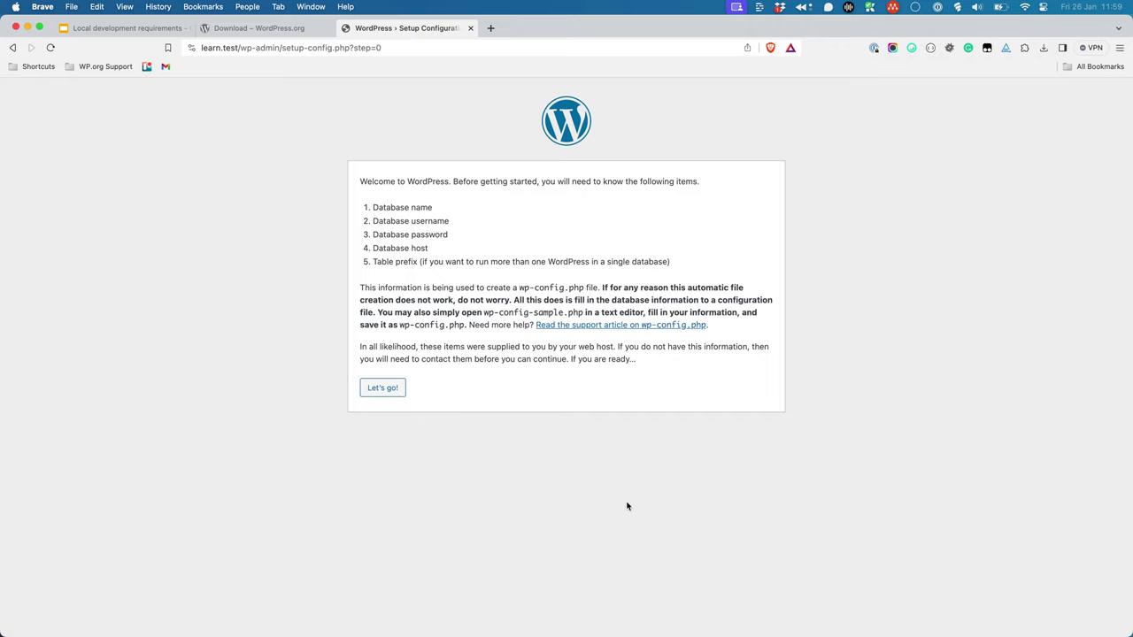
{"action": "left_click", "coordinate": [393, 391]}
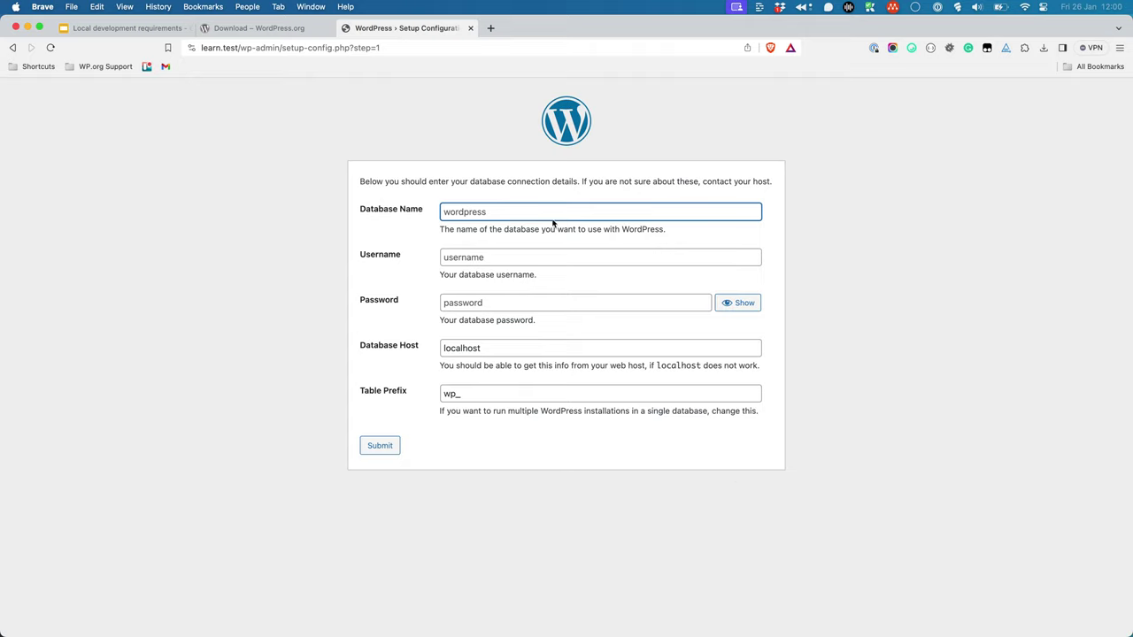
Submit database name learn, username root and the database password.
{"action": "type", "text": "learn"}
{"action": "key", "text": "Tab"}
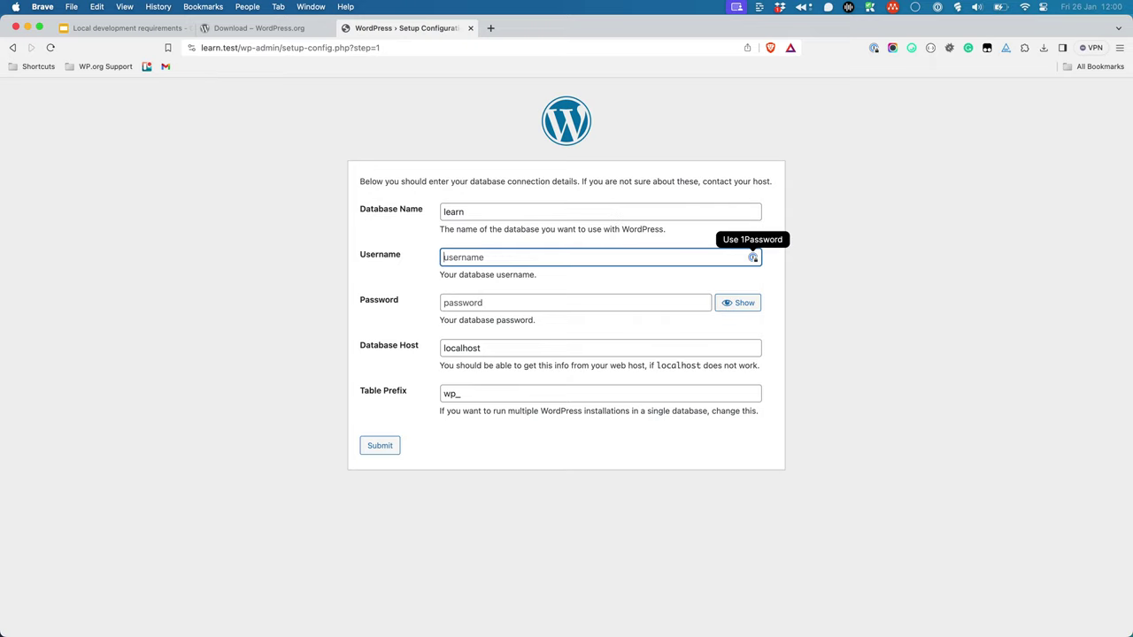
{"action": "type", "text": "root"}
{"action": "key", "text": "Tab"}
{"action": "type", "text": "password"}
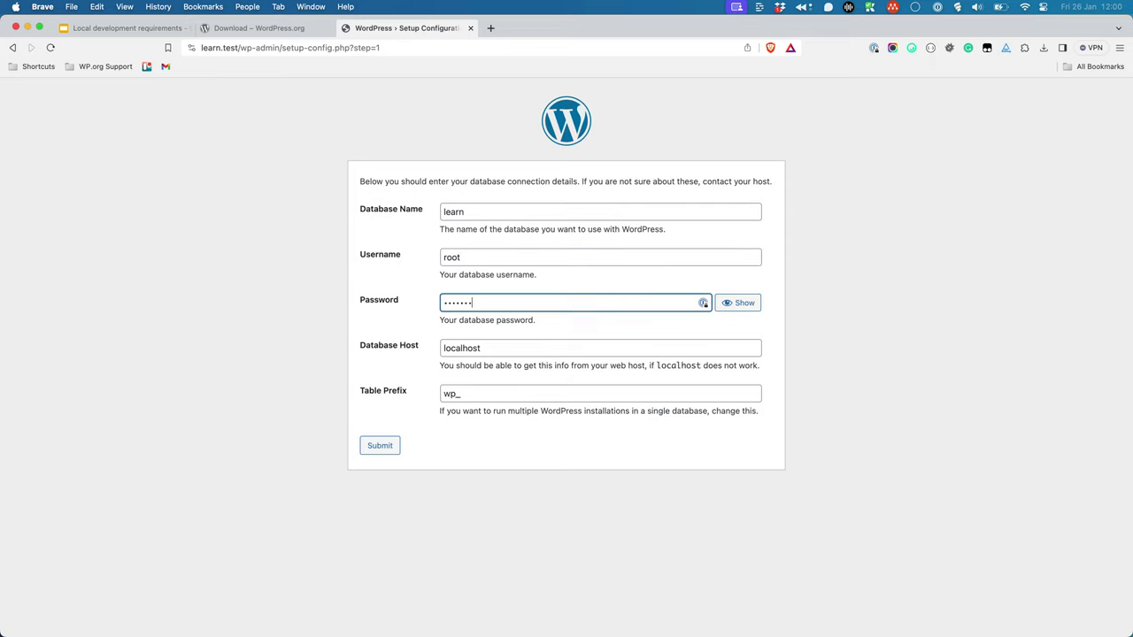
{"action": "type", "text": "d"}
{"action": "left_click", "coordinate": [382, 445]}
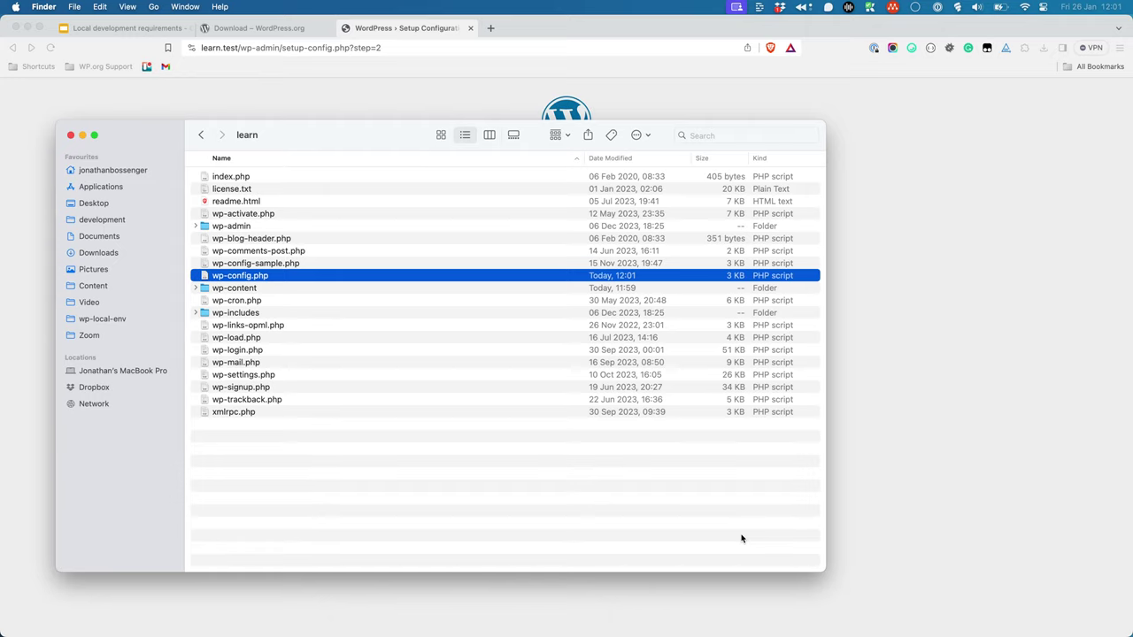
Return to the setup page in Brave and run the WordPress installation.
{"action": "left_click", "coordinate": [949, 538]}
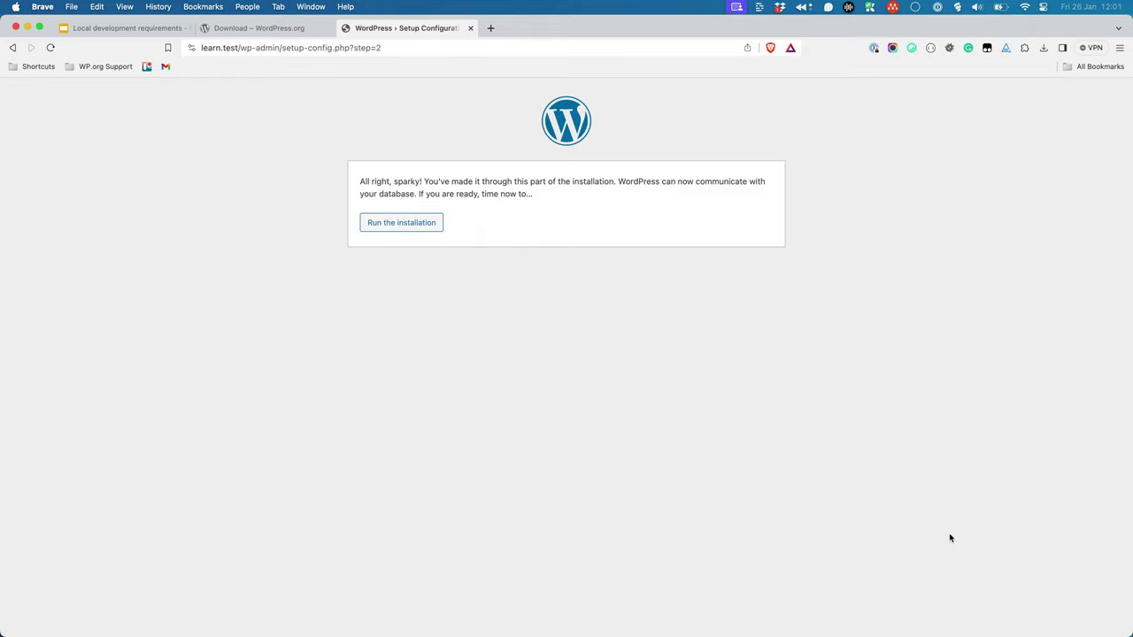
{"action": "left_click", "coordinate": [412, 230]}
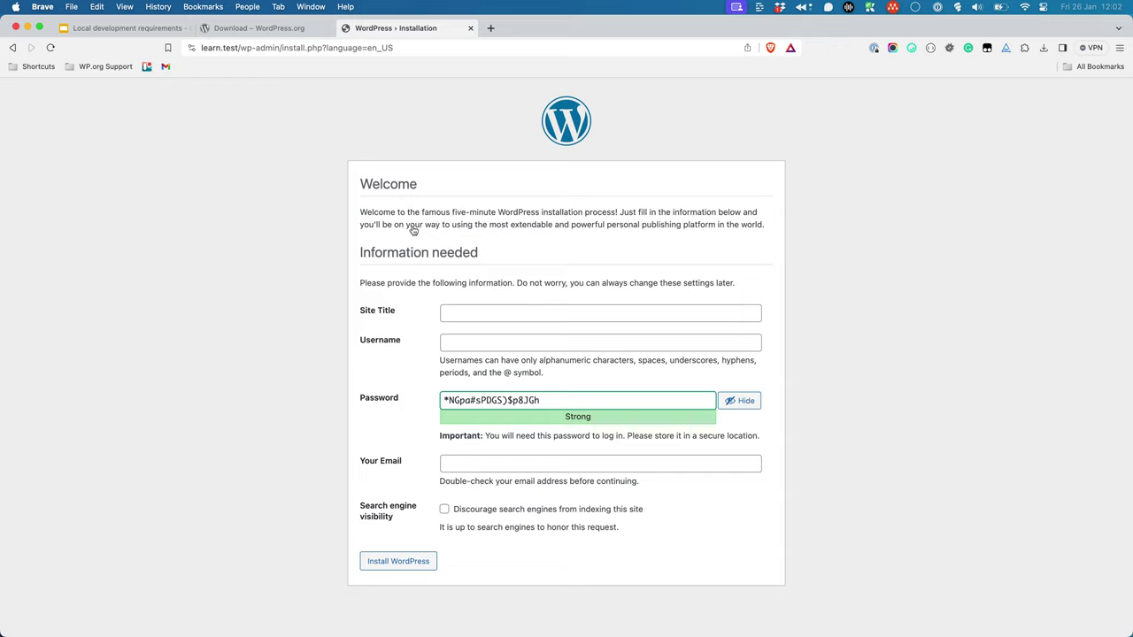
Enter site title Learn, username admin and the admin e-mail, then install WordPress.
{"action": "left_click", "coordinate": [474, 311]}
{"action": "type", "text": "Learn"}
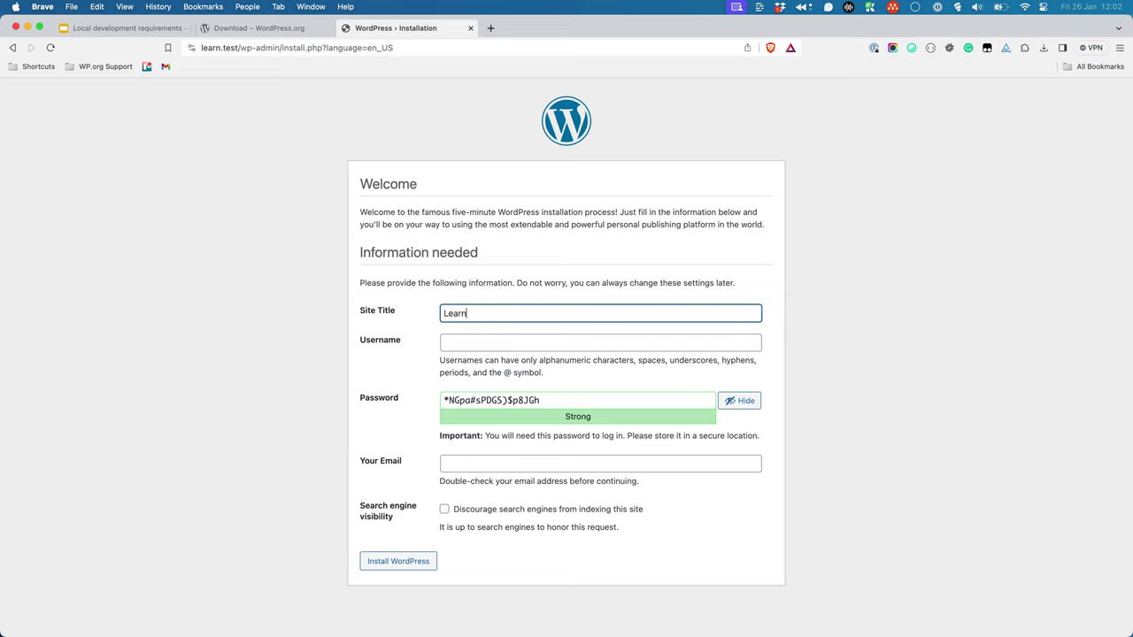
{"action": "key", "text": "Tab"}
{"action": "type", "text": "admin"}
{"action": "key", "text": "Tab"}
{"action": "key", "text": "Tab"}
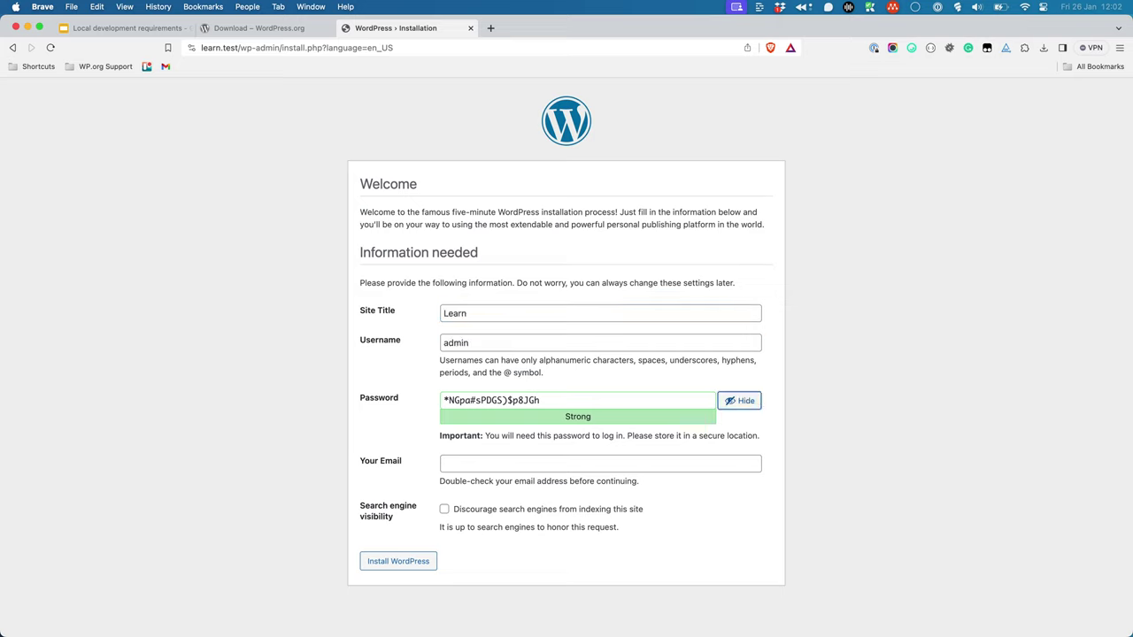
{"action": "key", "text": "Tab"}
{"action": "type", "text": "admin@leae"}
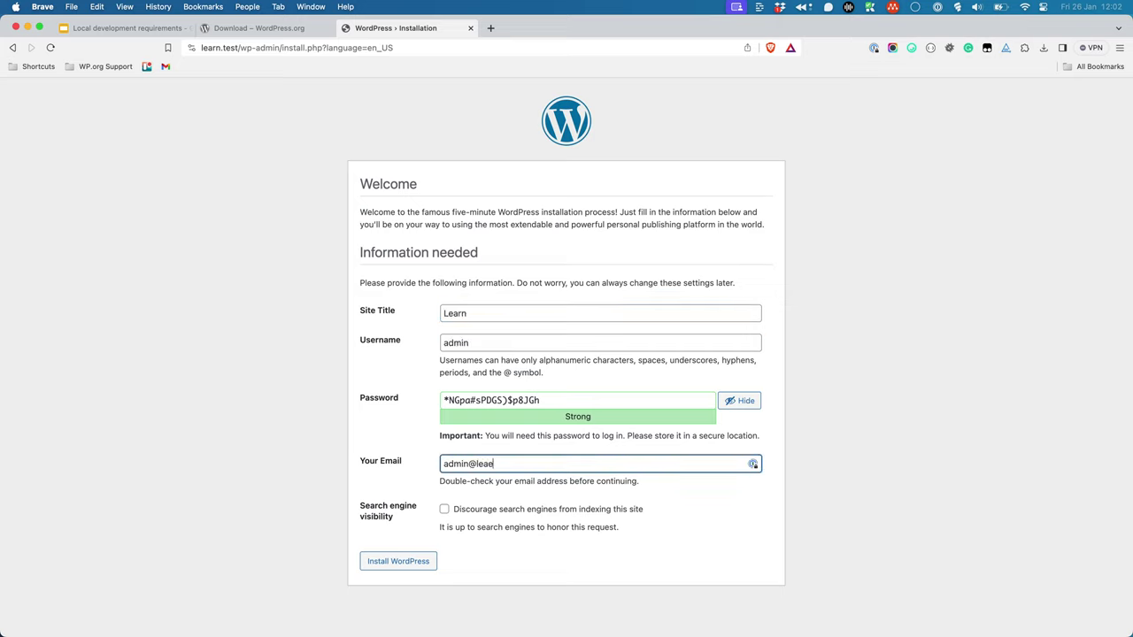
{"action": "type", "text": "r"}
{"action": "key", "text": "BackSpace"}
{"action": "key", "text": "BackSpace"}
{"action": "key", "text": "BackSpace"}
{"action": "type", "text": "arn.text"}
{"action": "key", "text": "BackSpace"}
{"action": "key", "text": "BackSpace"}
{"action": "type", "text": "st"}
{"action": "left_click", "coordinate": [403, 563]}
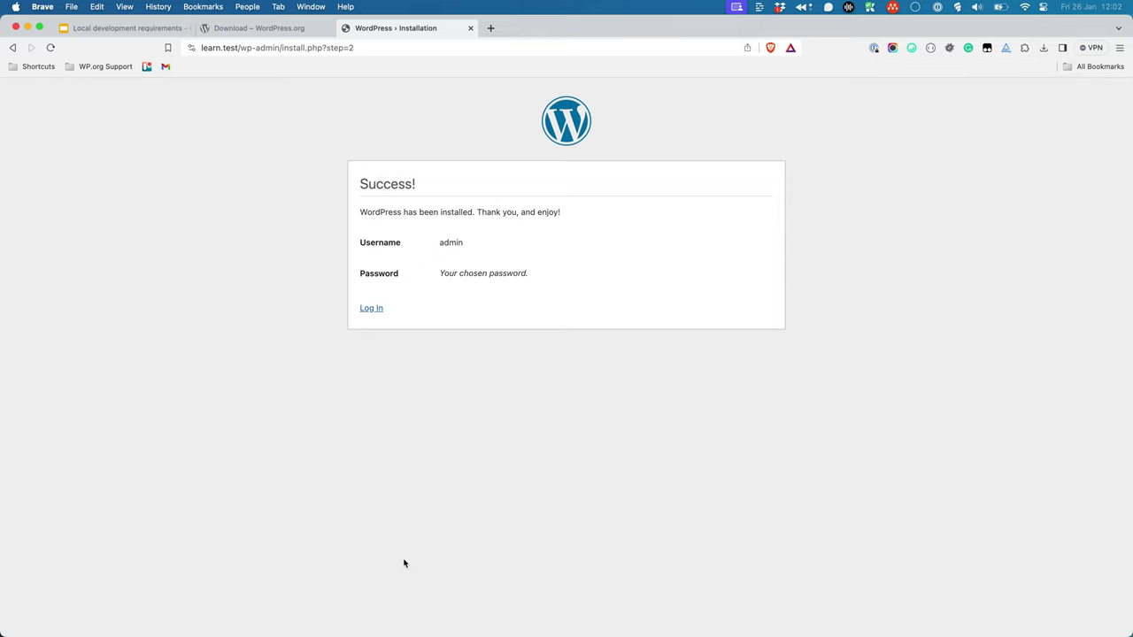
Go from the Success! page to the learn.test login page.
{"action": "left_click", "coordinate": [371, 312]}
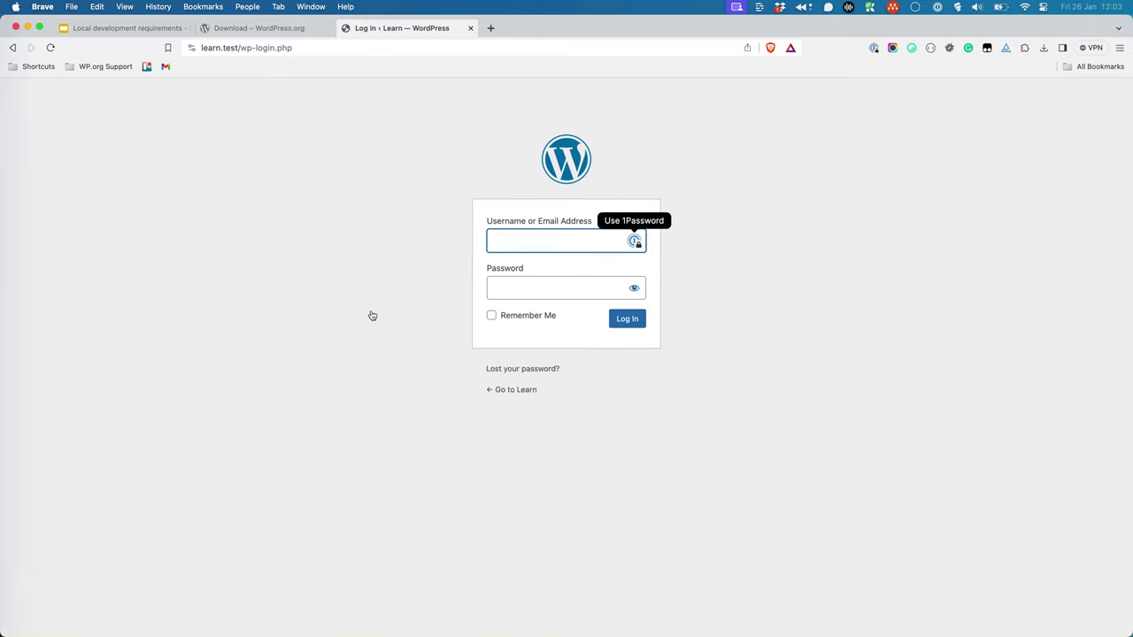